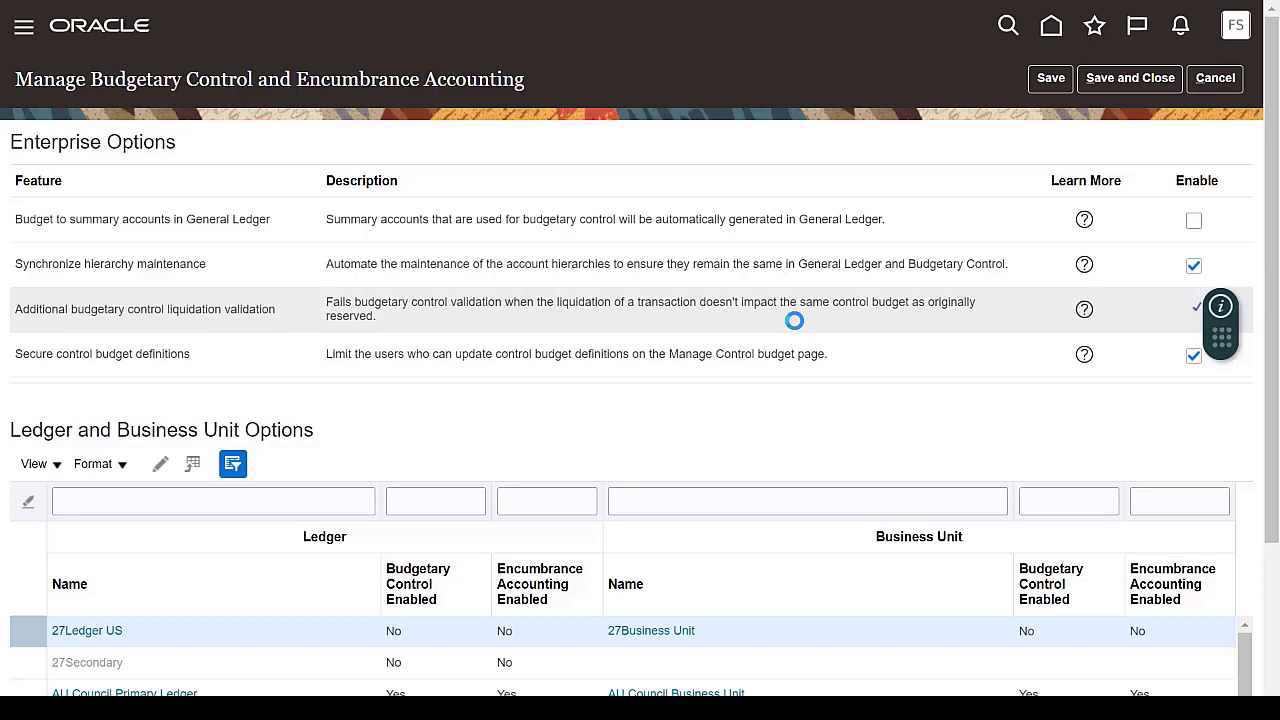
# Step: Filter the ledger names by "university" and open University US Primary Ledger for editing
pyautogui.click(288, 502)
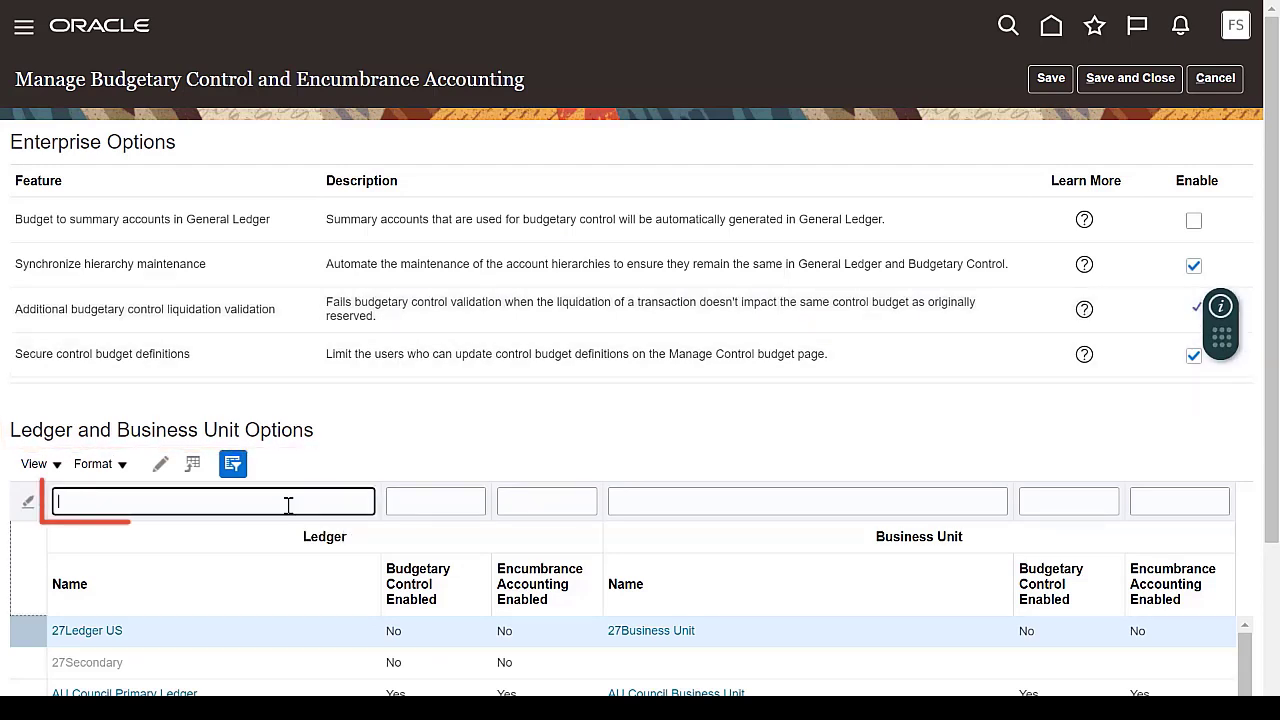
pyautogui.write('university')
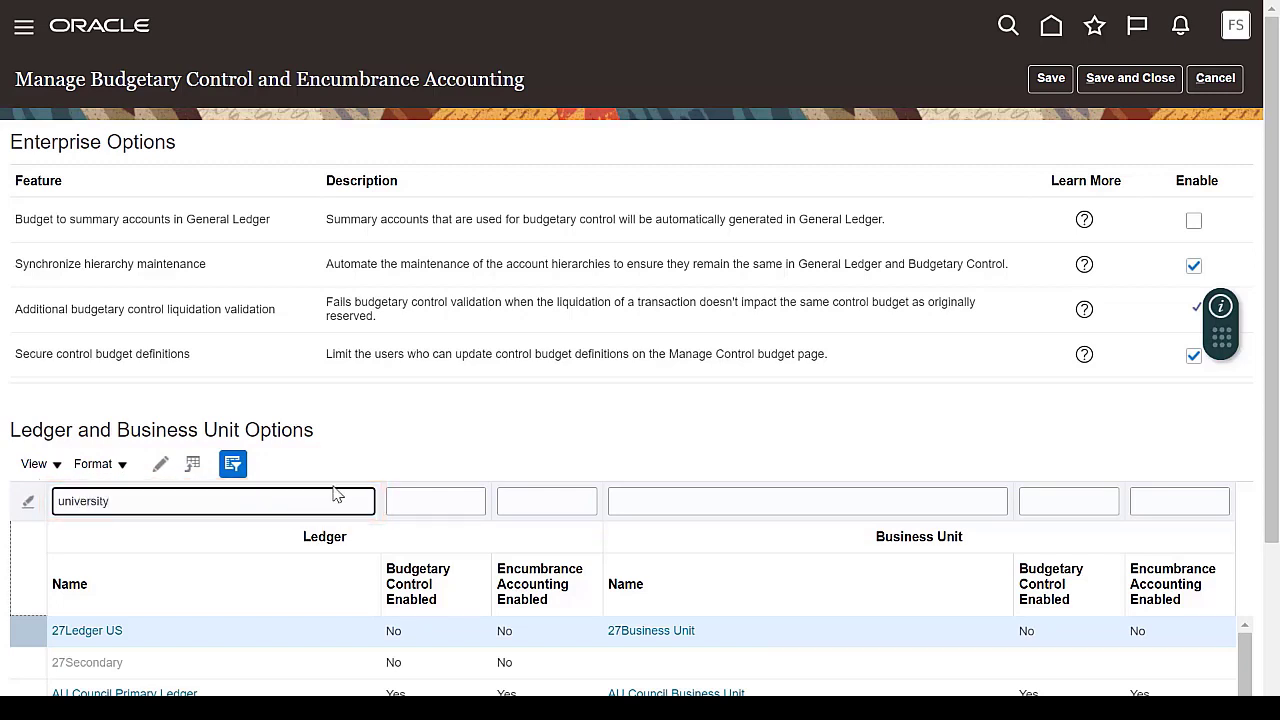
pyautogui.press('Return')
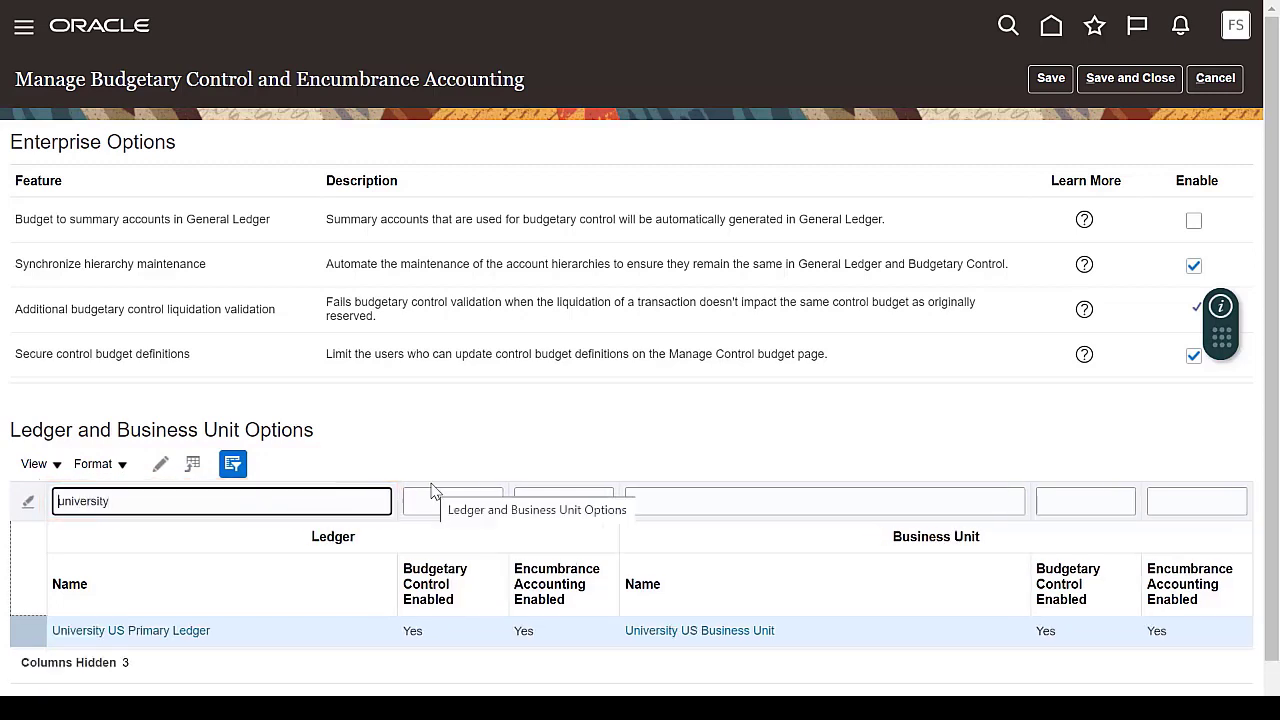
pyautogui.click(197, 640)
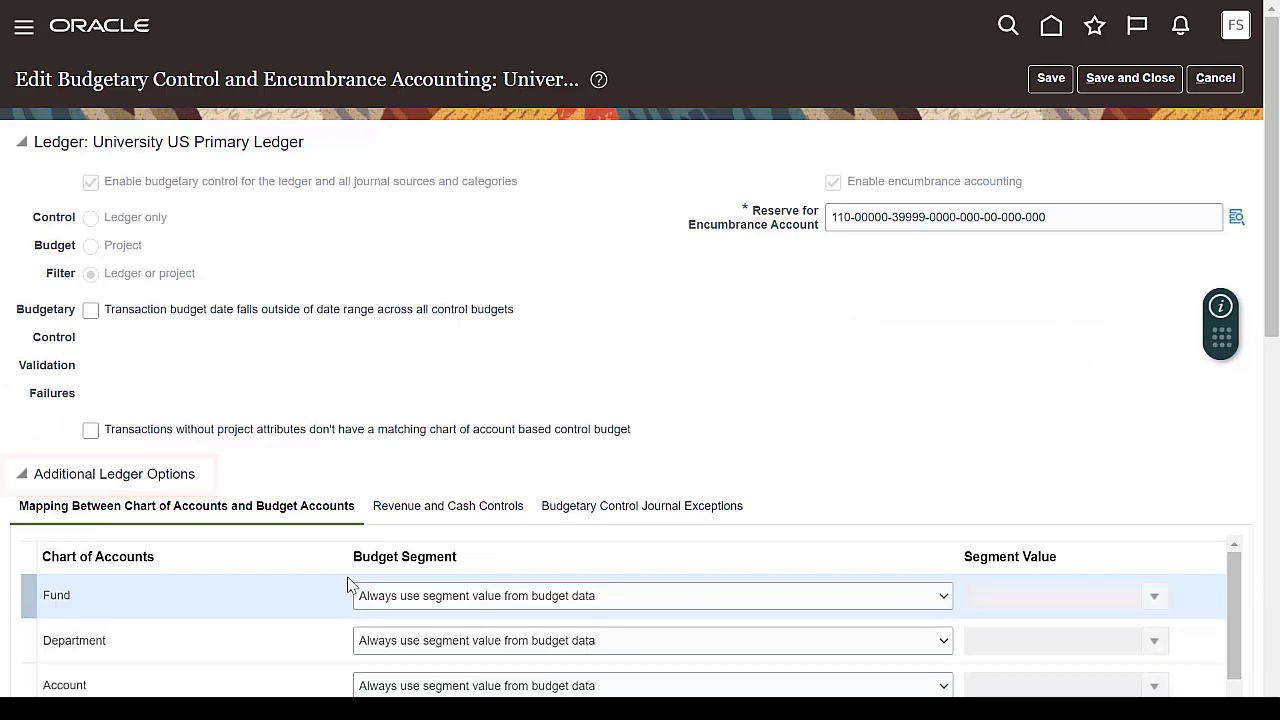
# Step: Enable cash controls in the ledger's revenue and cash control options, agreeing to have a cash control budget created
pyautogui.click(485, 519)
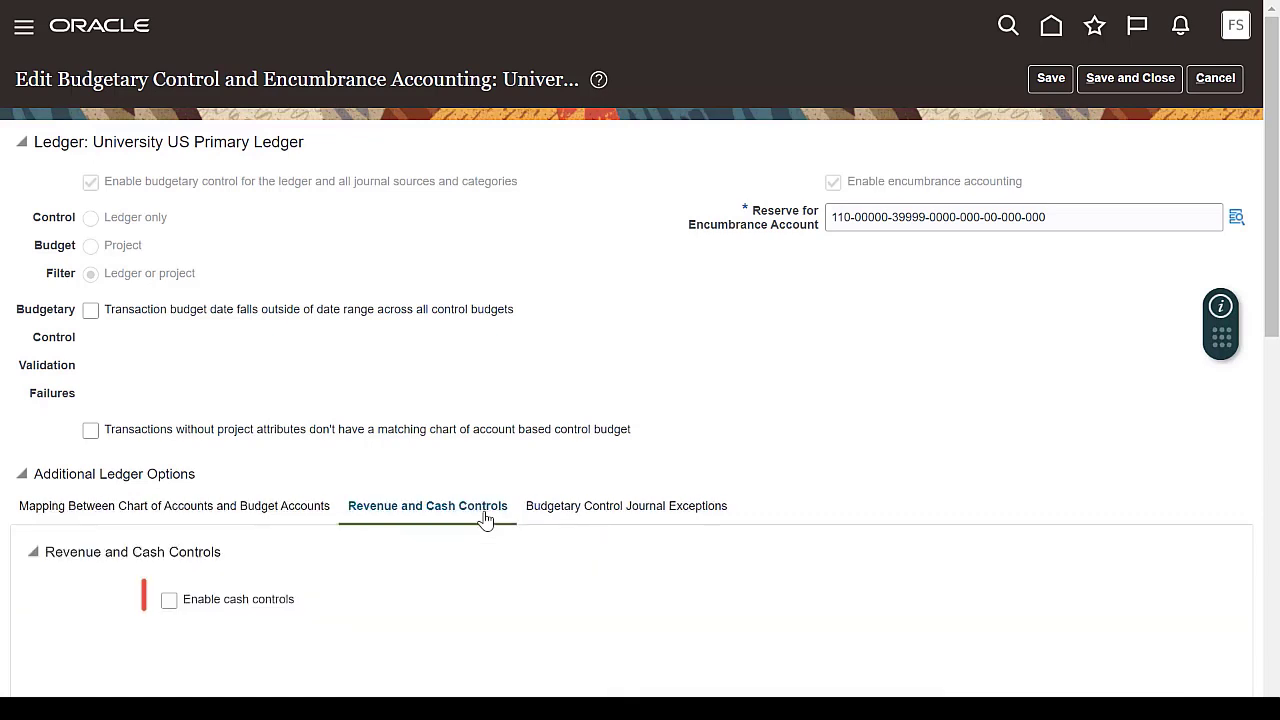
pyautogui.click(170, 605)
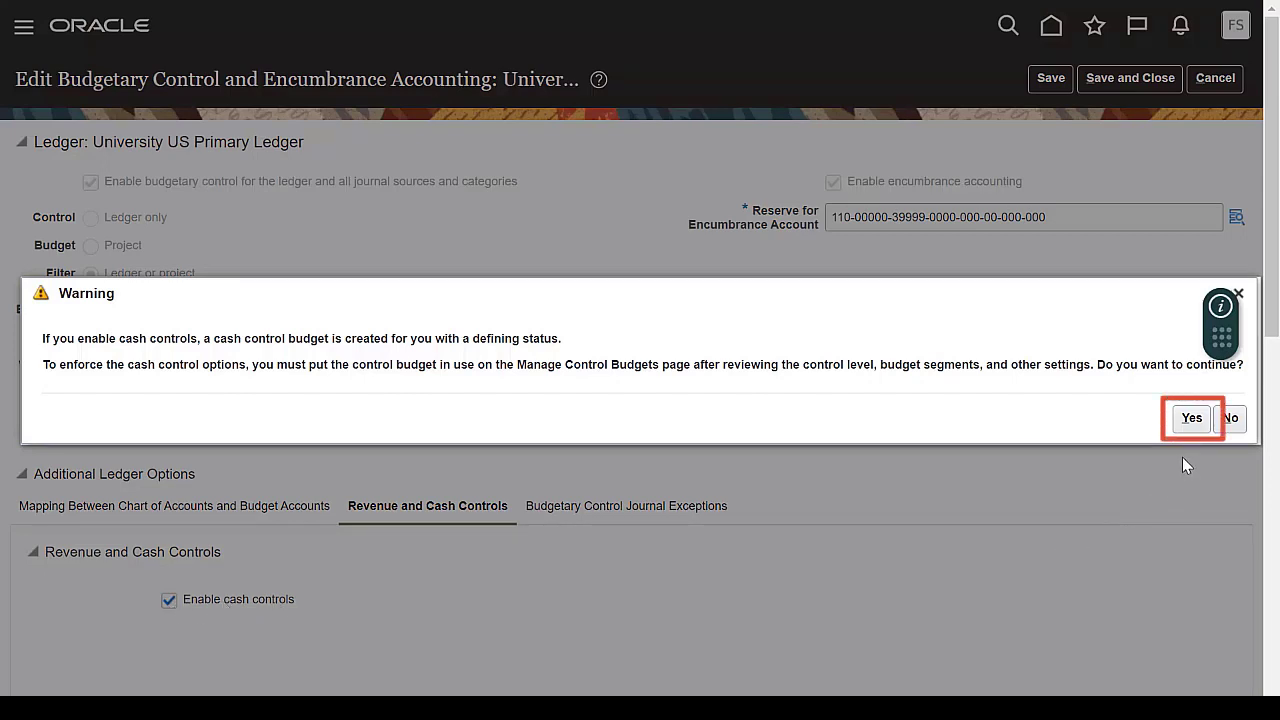
pyautogui.click(1191, 421)
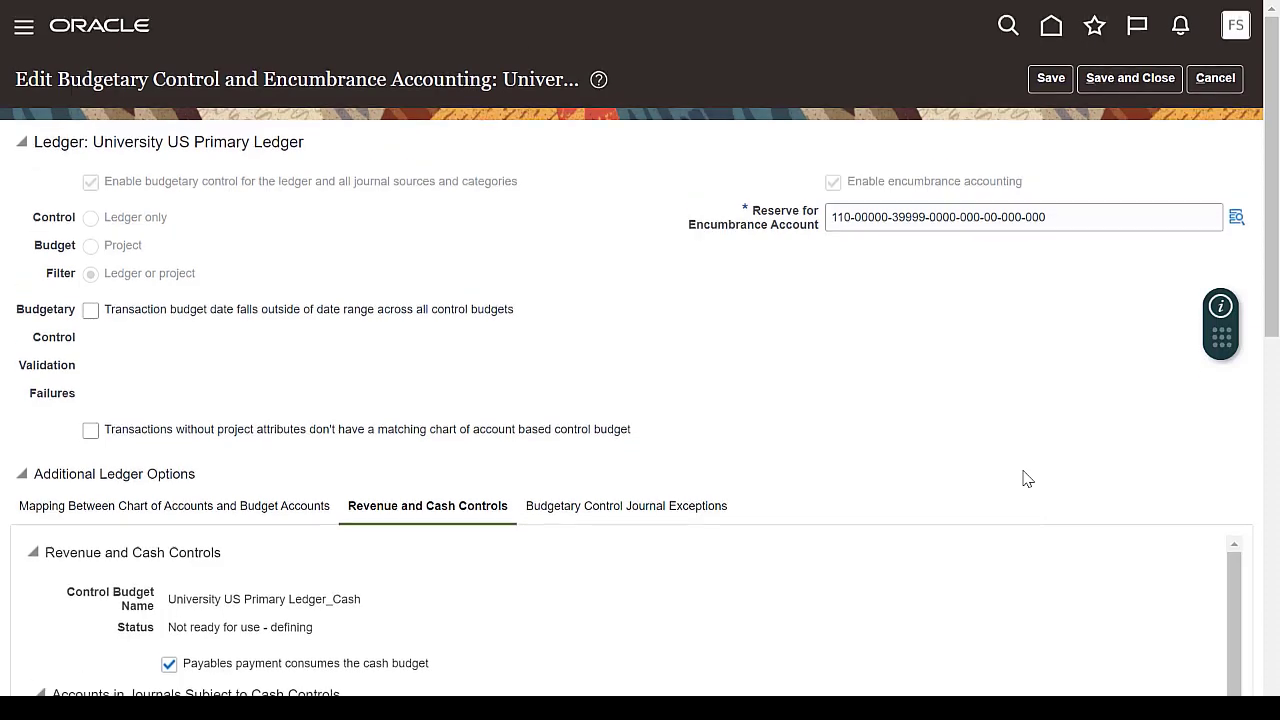
# Step: Add account value 11200 Cash to the accounts in journals subject to cash controls
pyautogui.scroll(-2, 1027, 479)
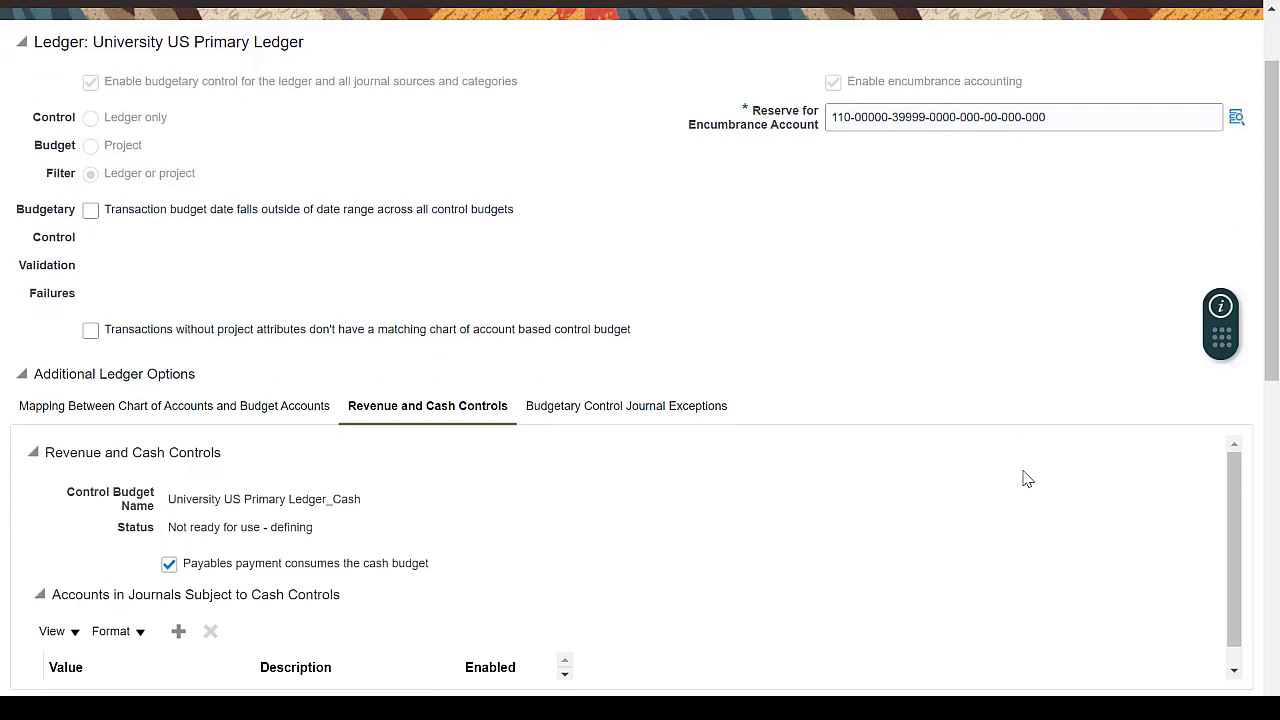
pyautogui.scroll(-2, 1027, 479)
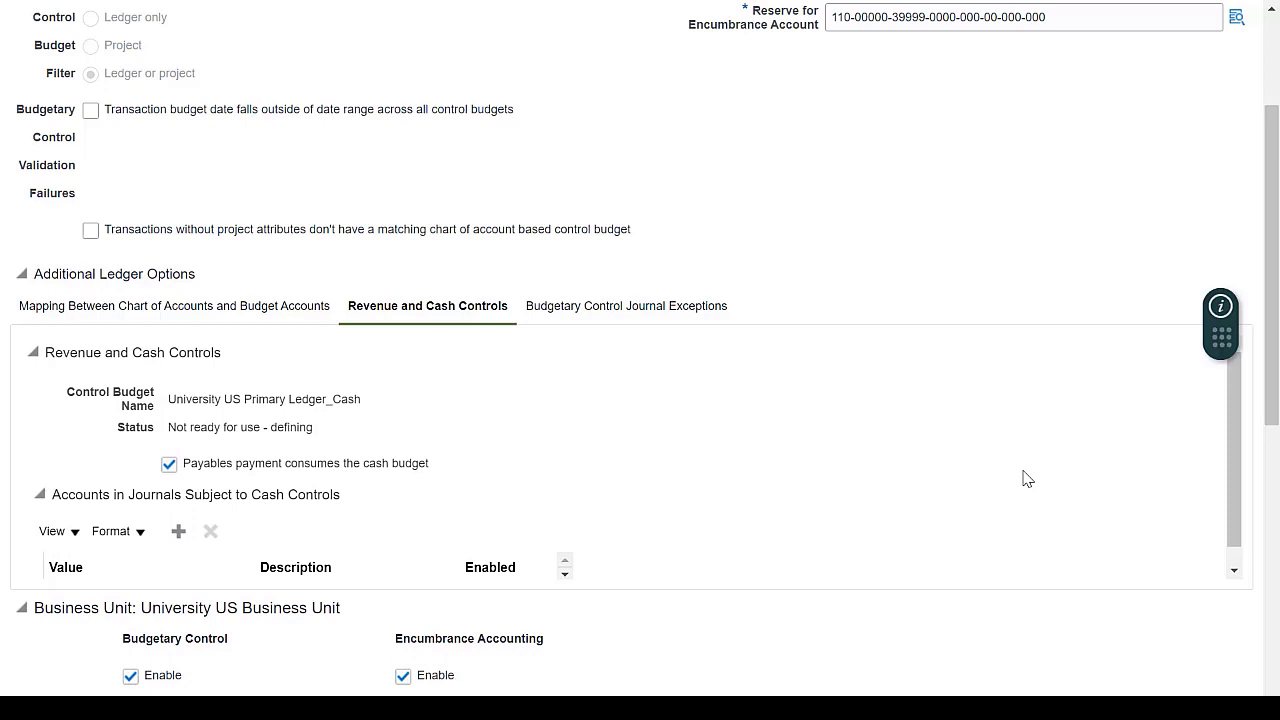
pyautogui.click(178, 531)
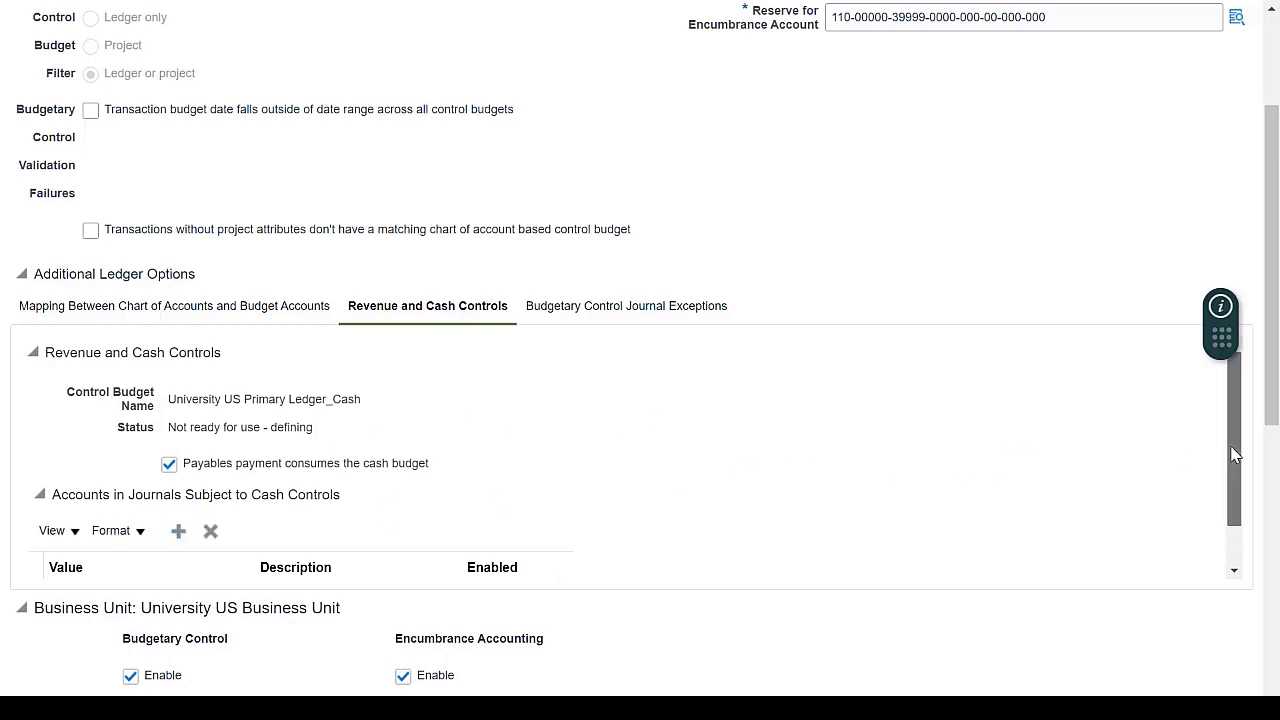
pyautogui.moveTo(1232, 448); pyautogui.dragTo(1236, 496)
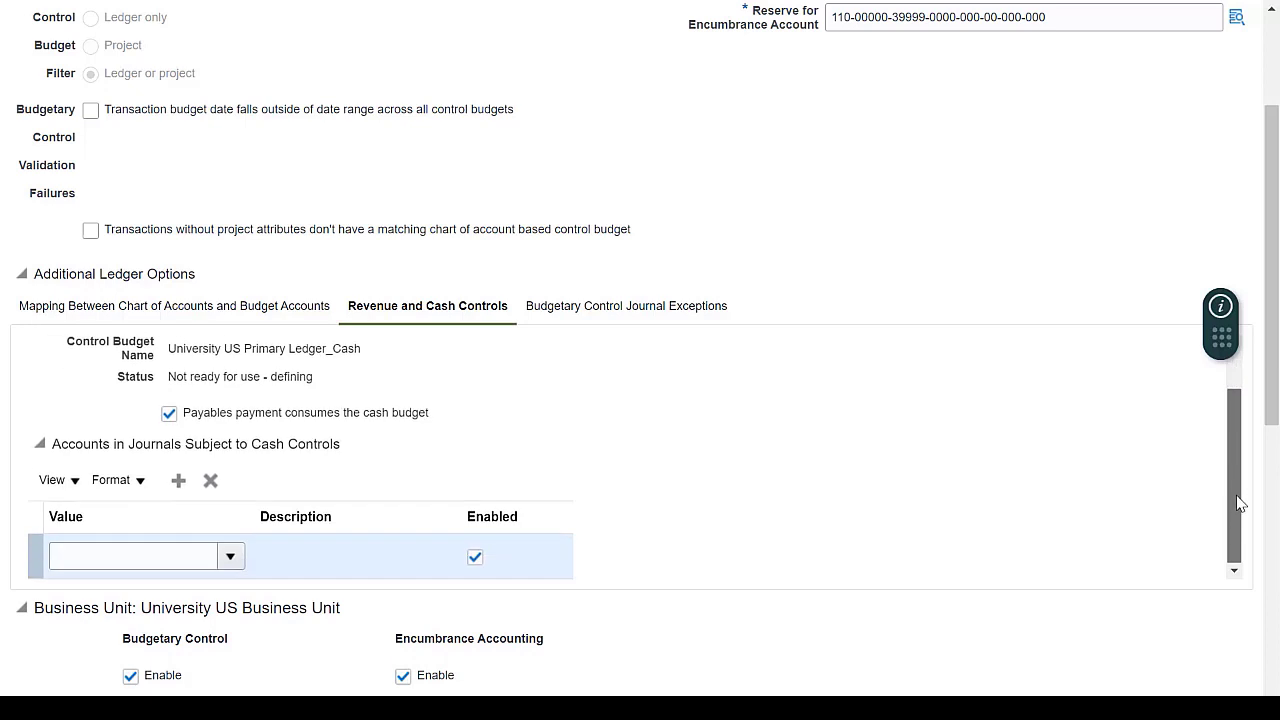
pyautogui.click(229, 560)
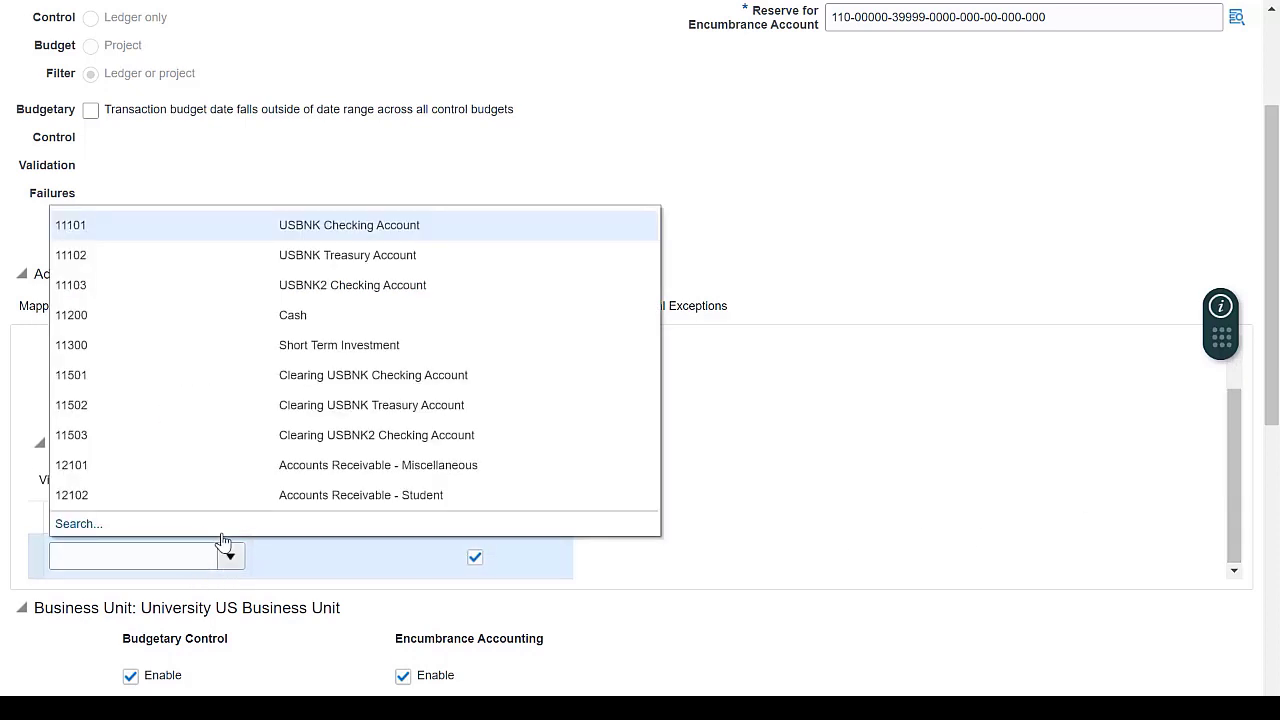
pyautogui.click(357, 318)
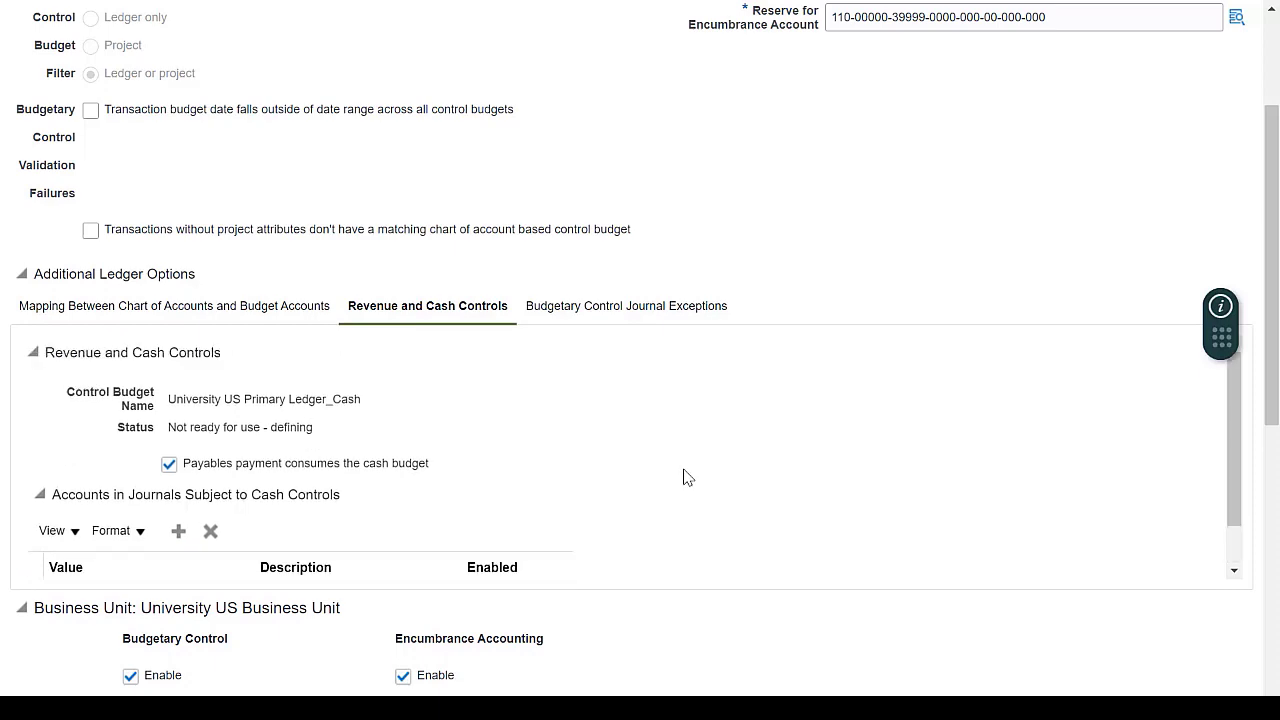
# Step: Save and close the ledger's budgetary control settings despite the data warning, and save and close the Manage Budgetary Control and Encumbrance Accounting page
pyautogui.moveTo(1277, 326); pyautogui.dragTo(1275, 229)
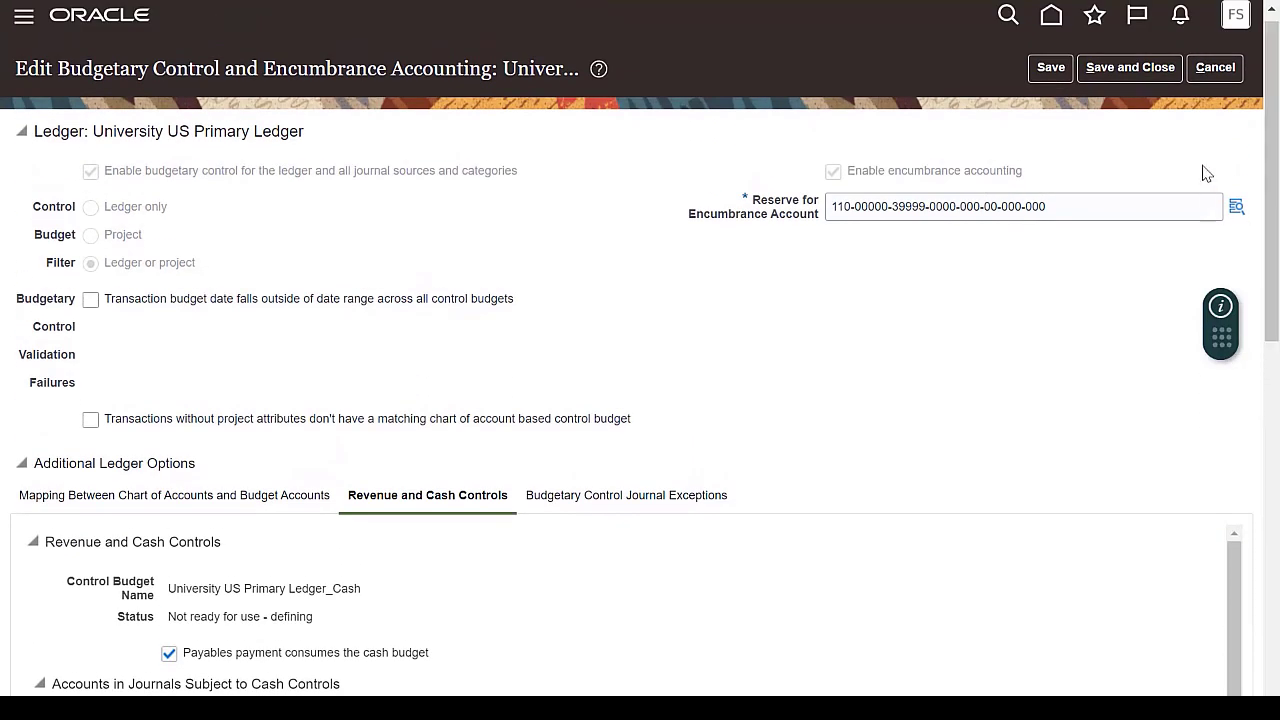
pyautogui.click(1138, 78)
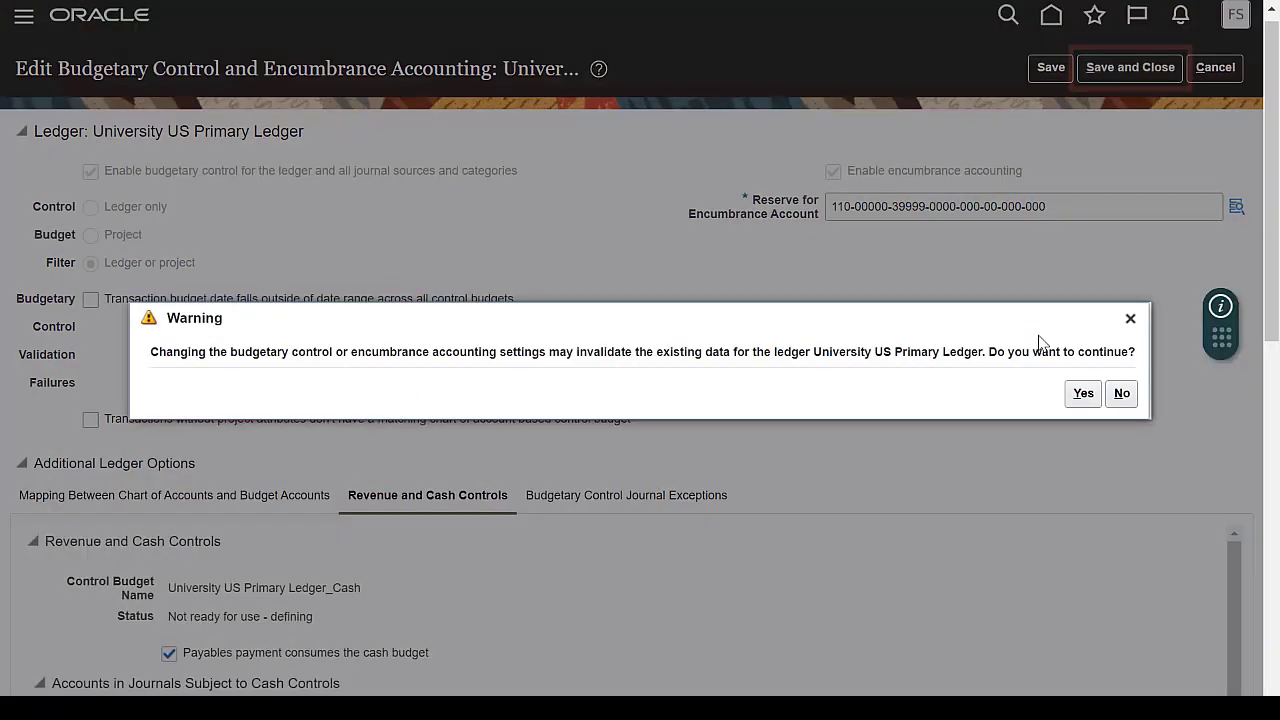
pyautogui.click(1083, 398)
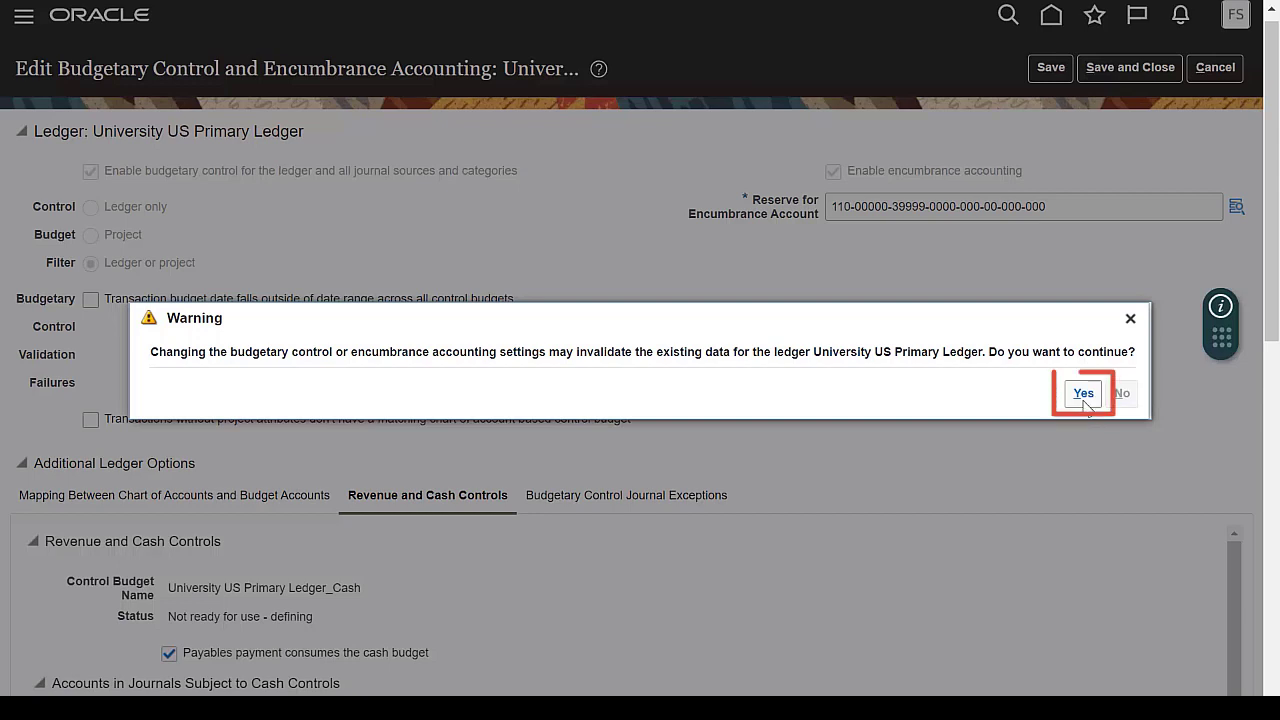
pyautogui.click(1083, 394)
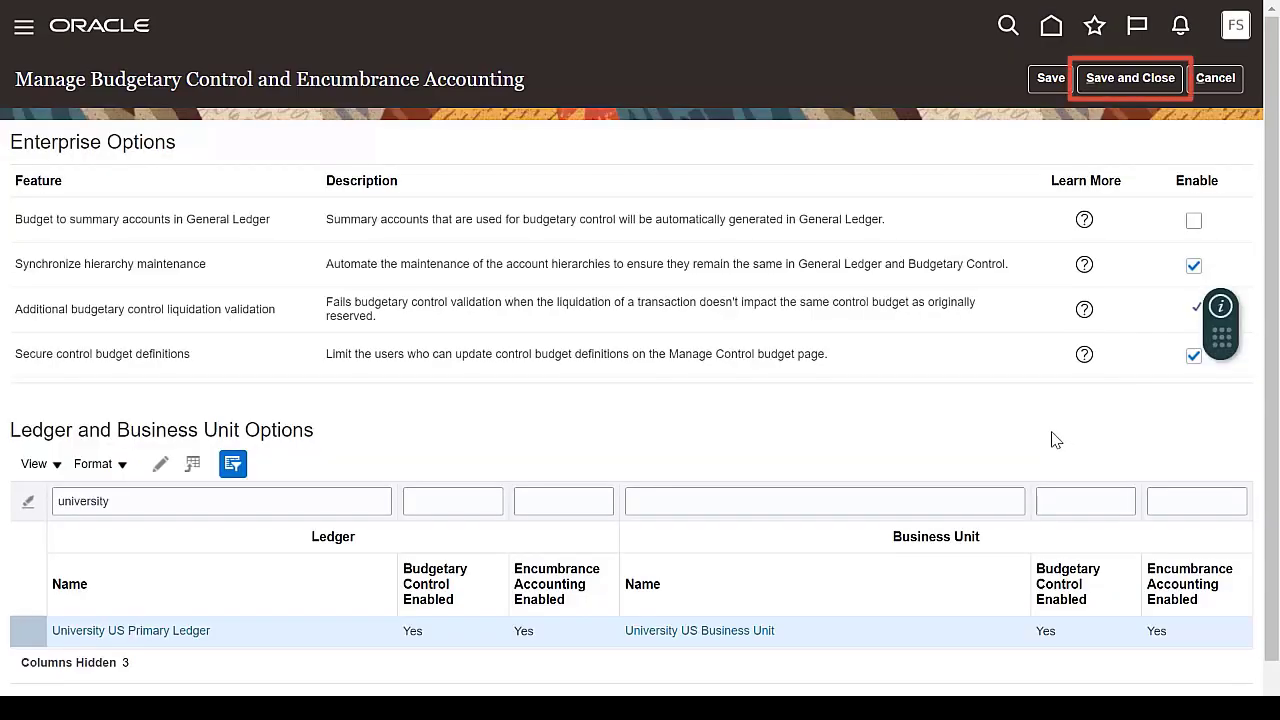
pyautogui.click(1126, 86)
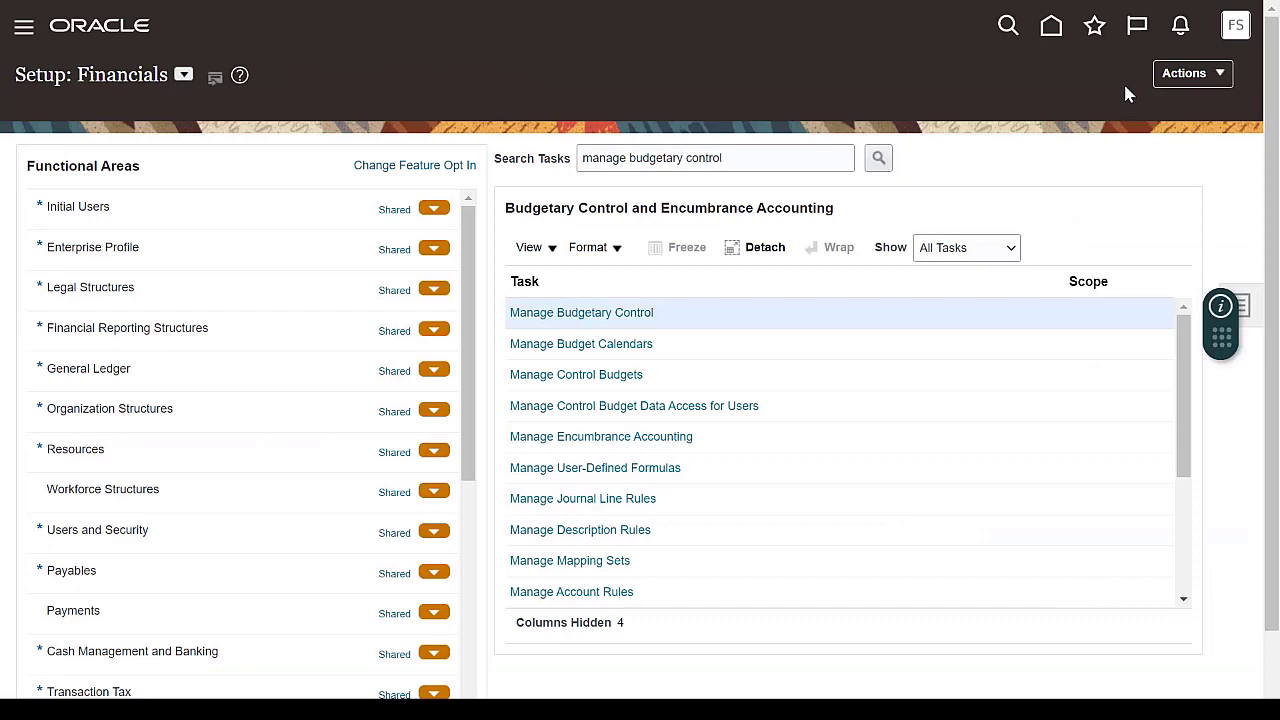
# Step: Start the Manage Control Budgets task, widen the Name column and open the University US Primary Ledger_Cash control budget
pyautogui.click(624, 363)
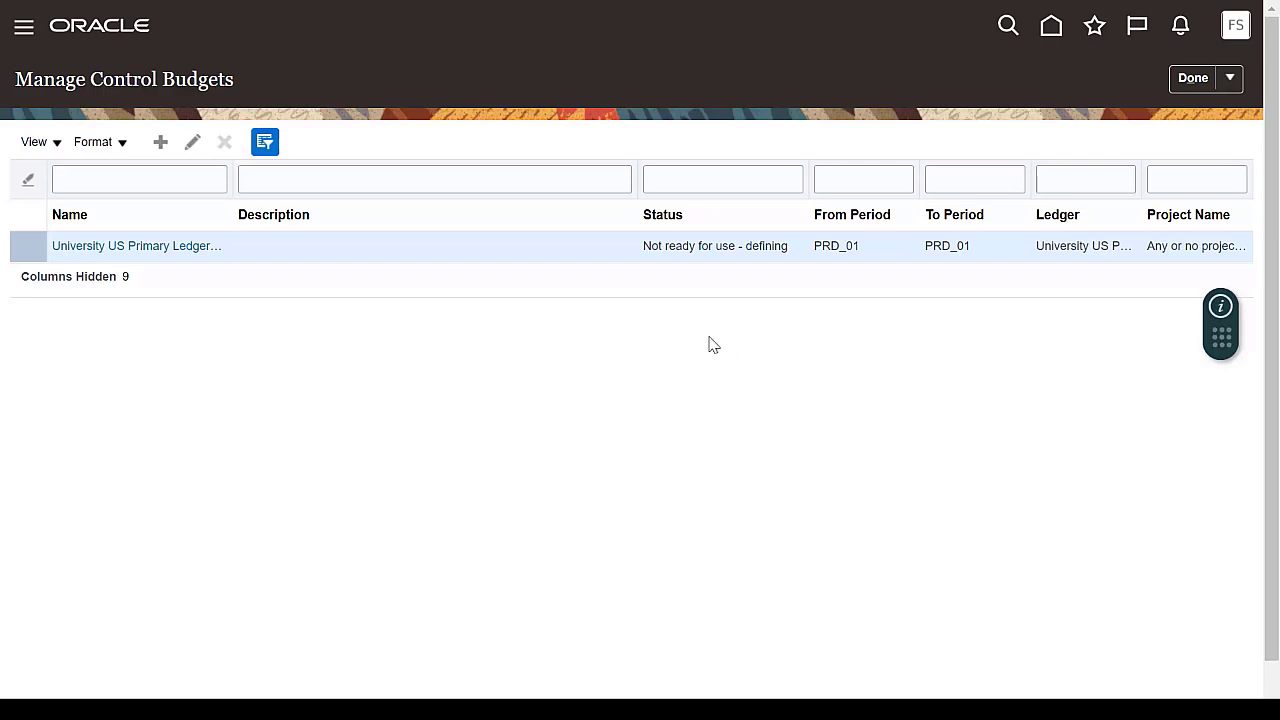
pyautogui.moveTo(232, 193); pyautogui.dragTo(291, 200)
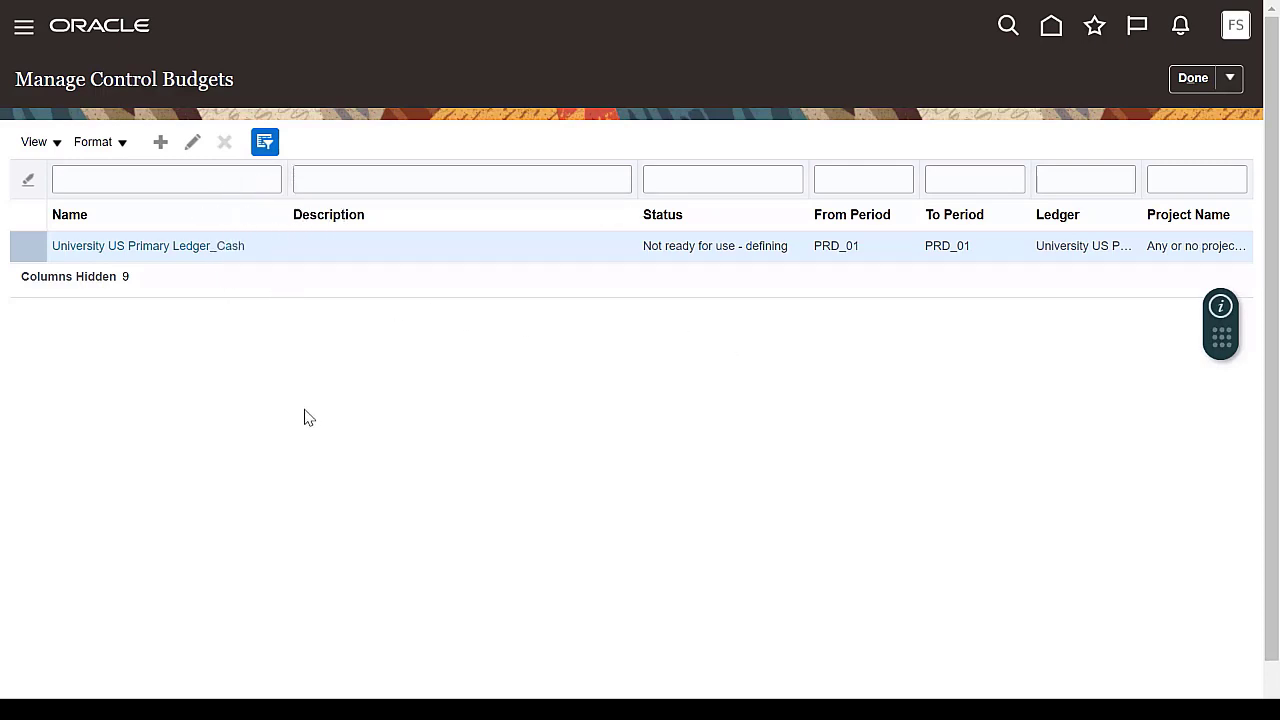
pyautogui.click(210, 250)
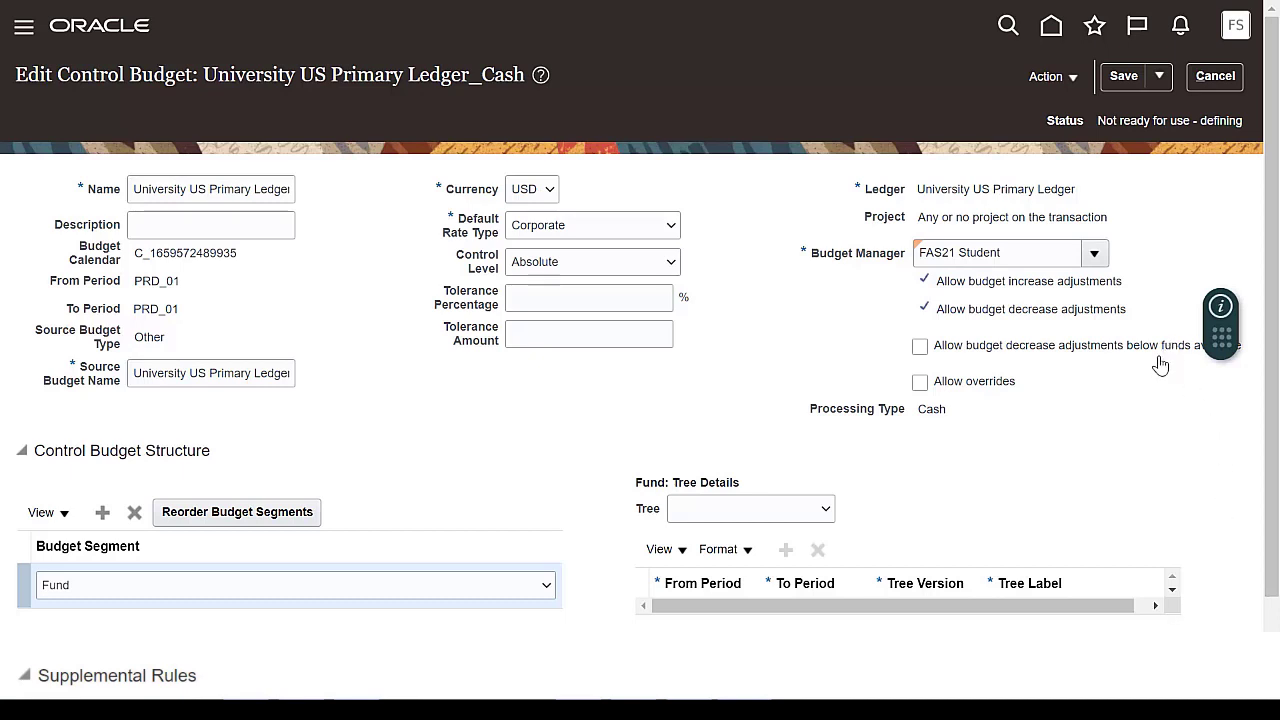
# Step: Prepare the University US Primary Ledger_Cash control budget for use and acknowledge the submitted process
pyautogui.click(1075, 82)
pyautogui.click(1100, 106)
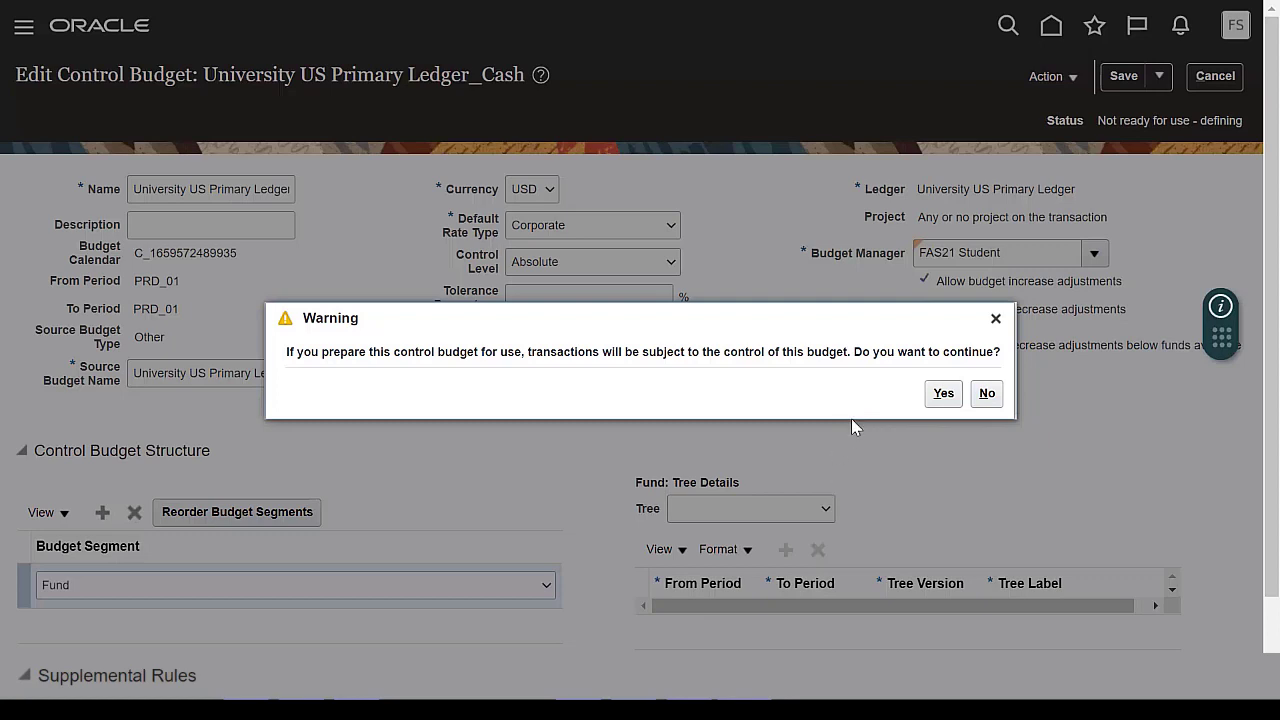
pyautogui.click(941, 408)
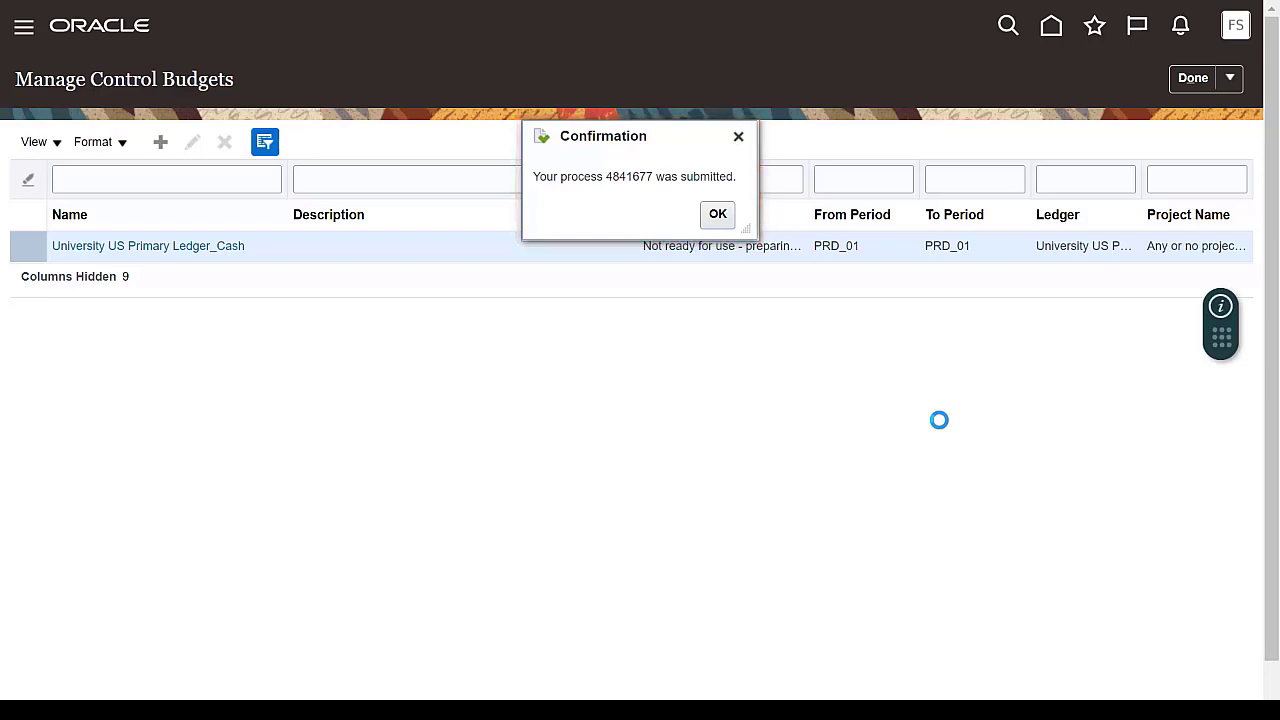
pyautogui.click(717, 216)
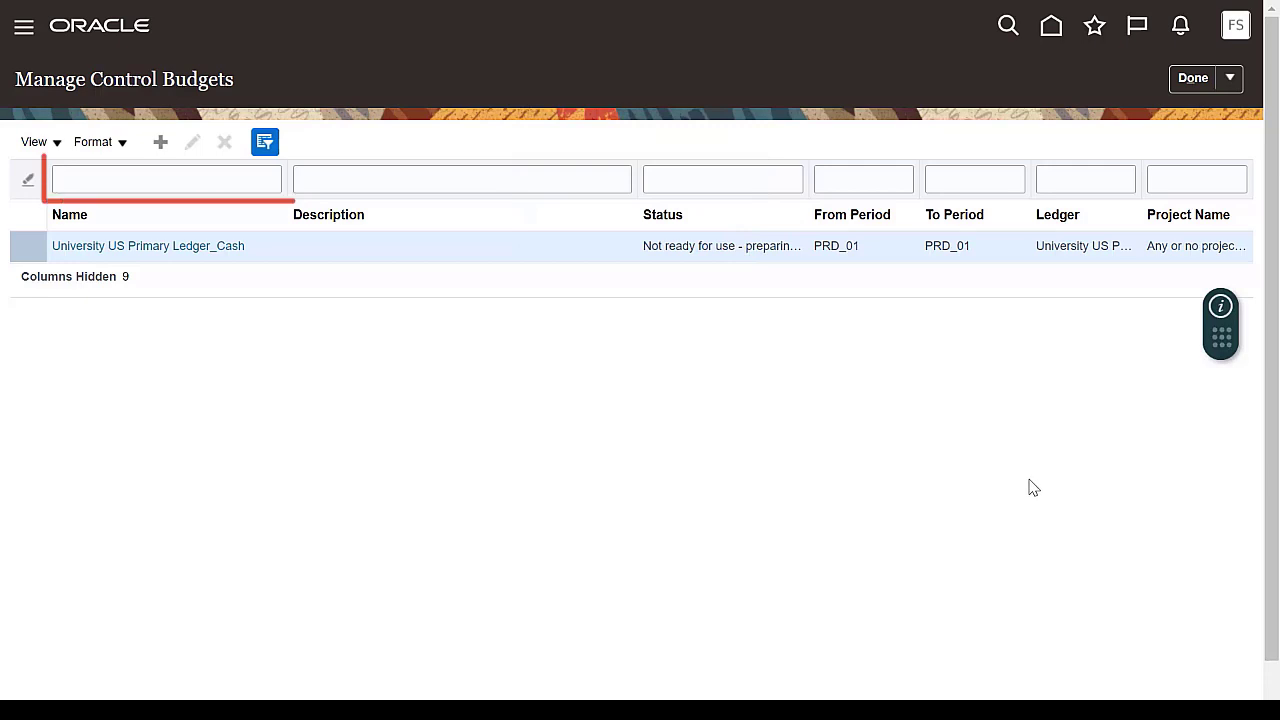
# Step: Filter the control budgets by the name "university" to check the cash control budget's status, and finish the task
pyautogui.click(154, 177)
pyautogui.write('university')
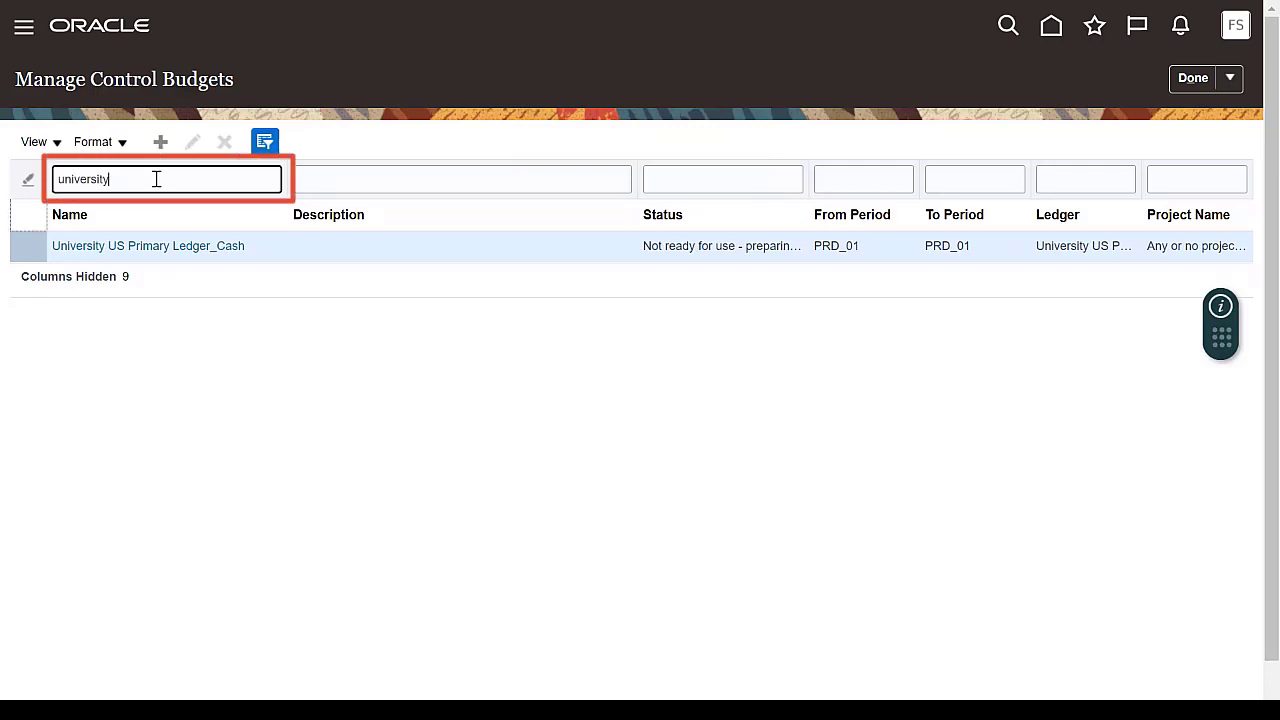
pyautogui.press('Return')
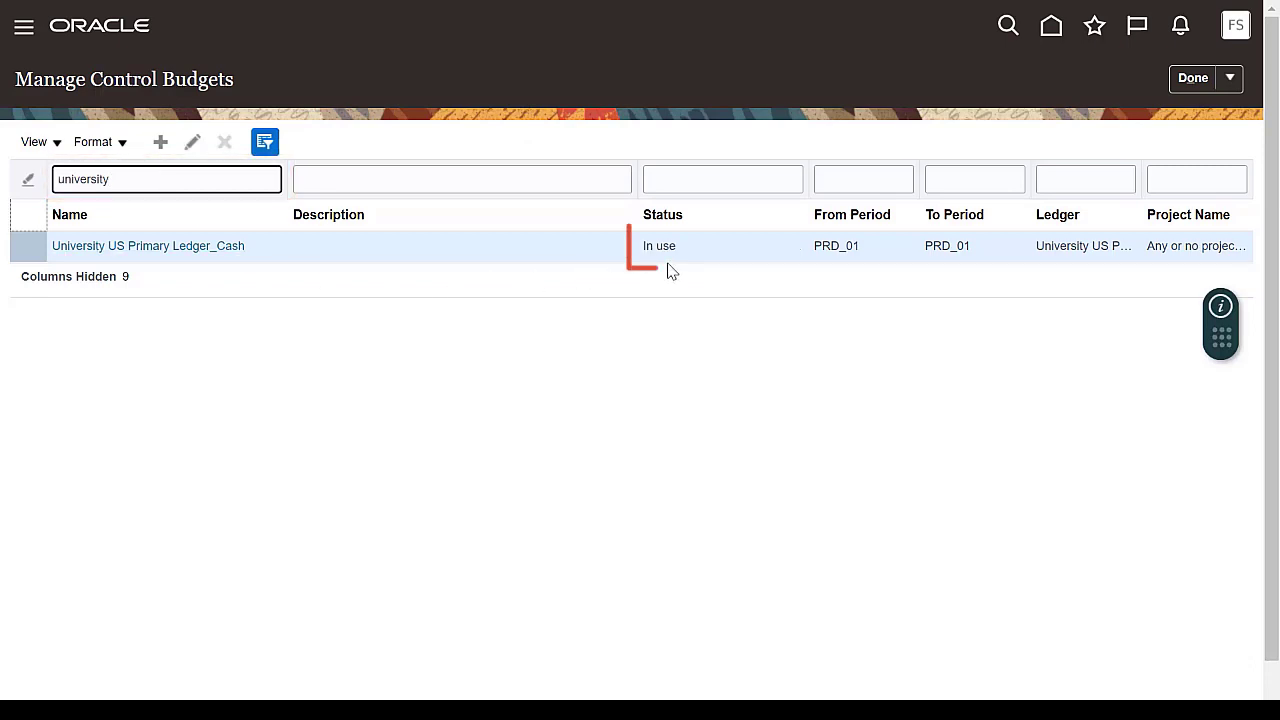
pyautogui.click(1051, 491)
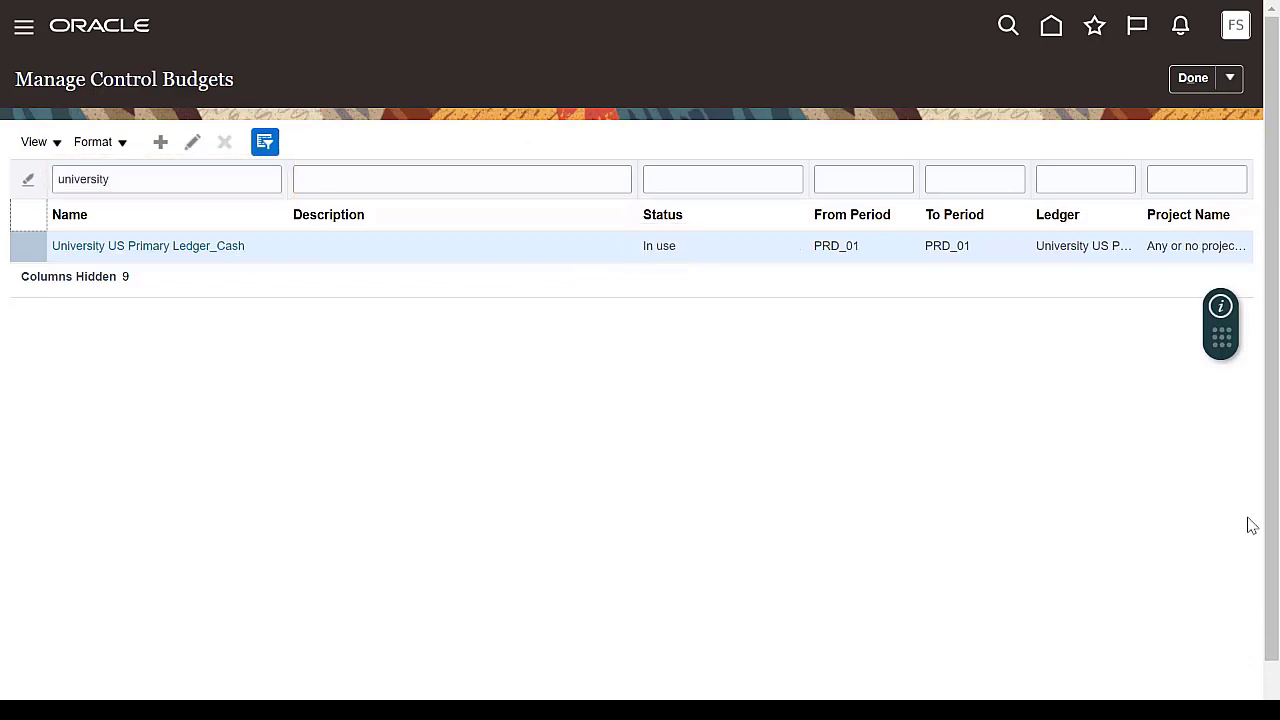
pyautogui.click(1190, 80)
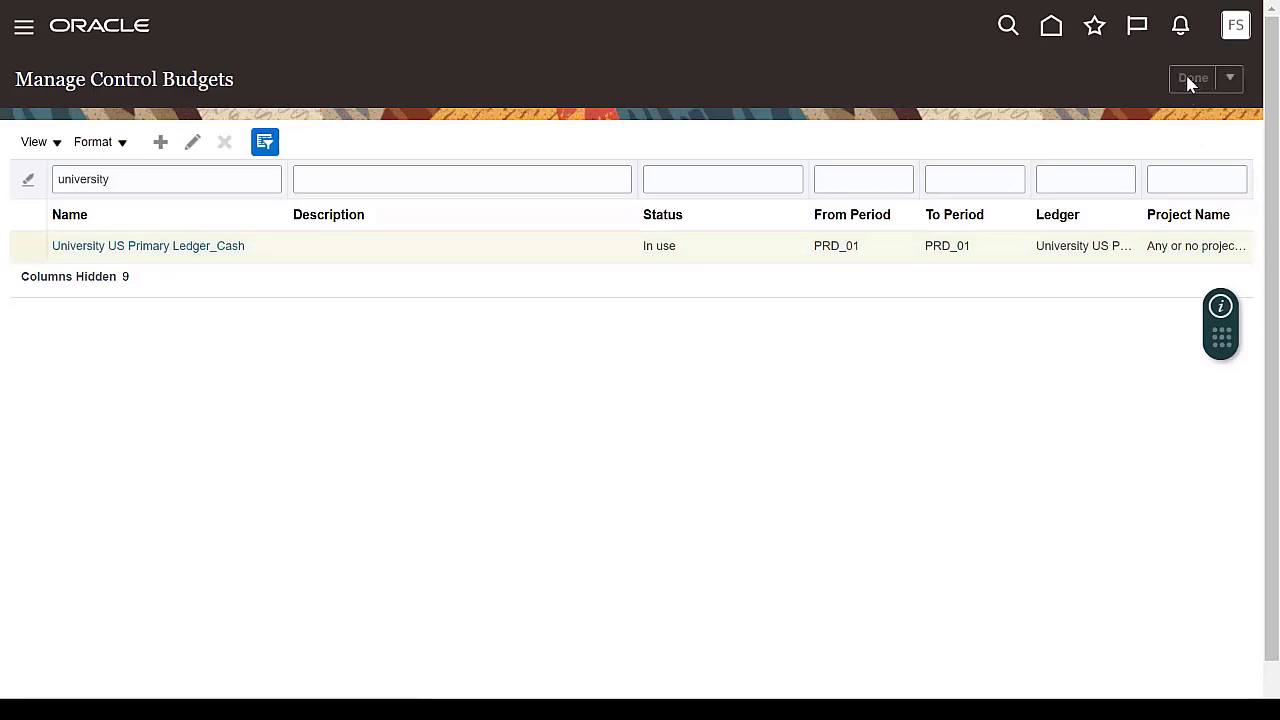